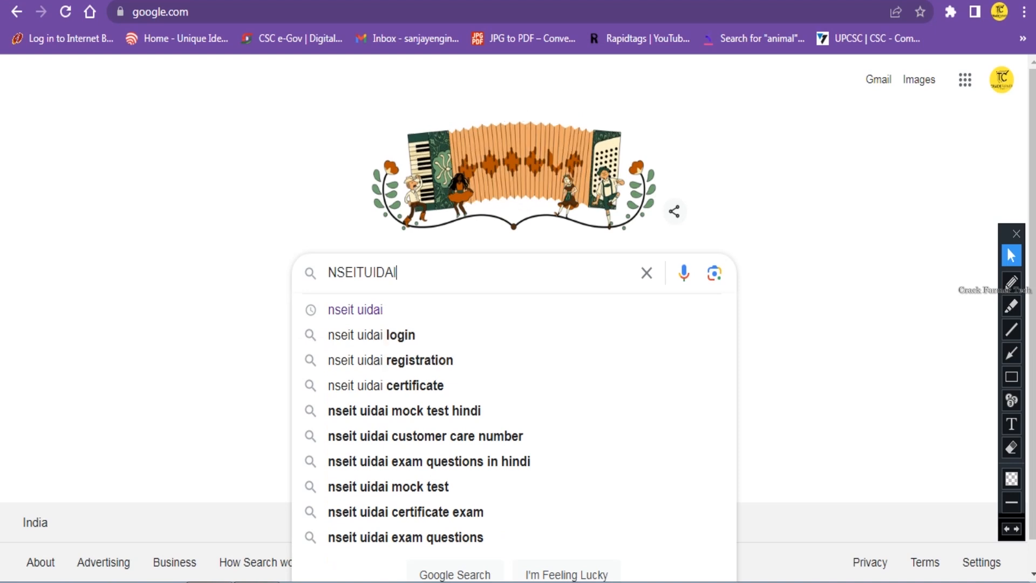
Mark the 'Welcome to Login Page' result and its nseitexams.com address with arrows, then open it.
click(1011, 353)
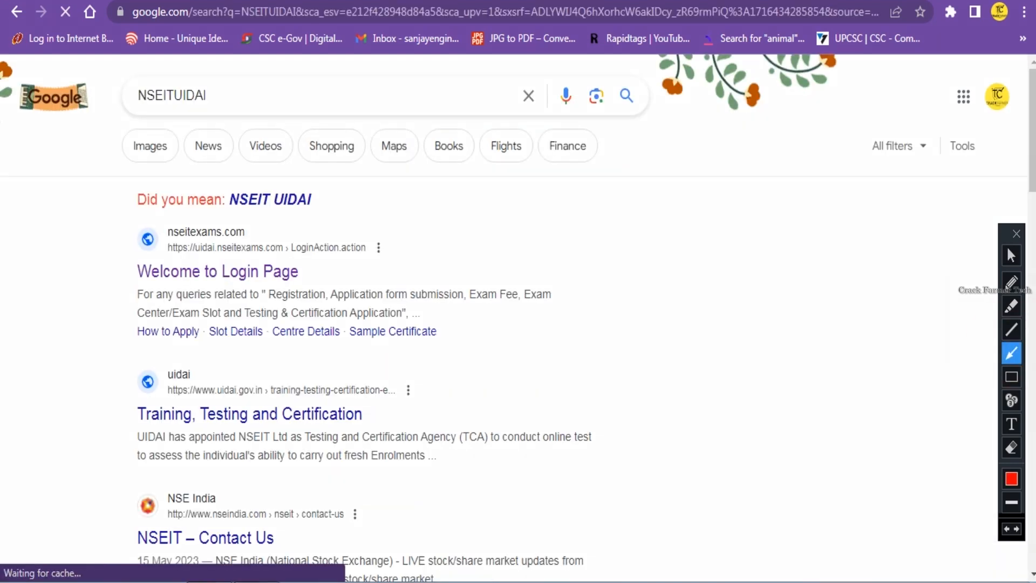
drag(118, 242, 136, 252)
drag(194, 257, 289, 257)
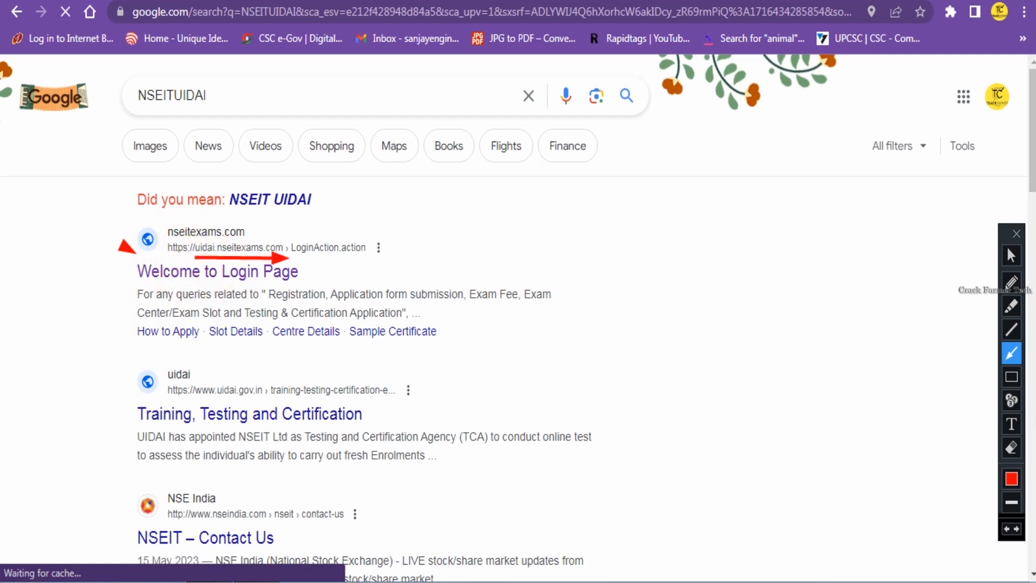
click(1011, 255)
click(248, 265)
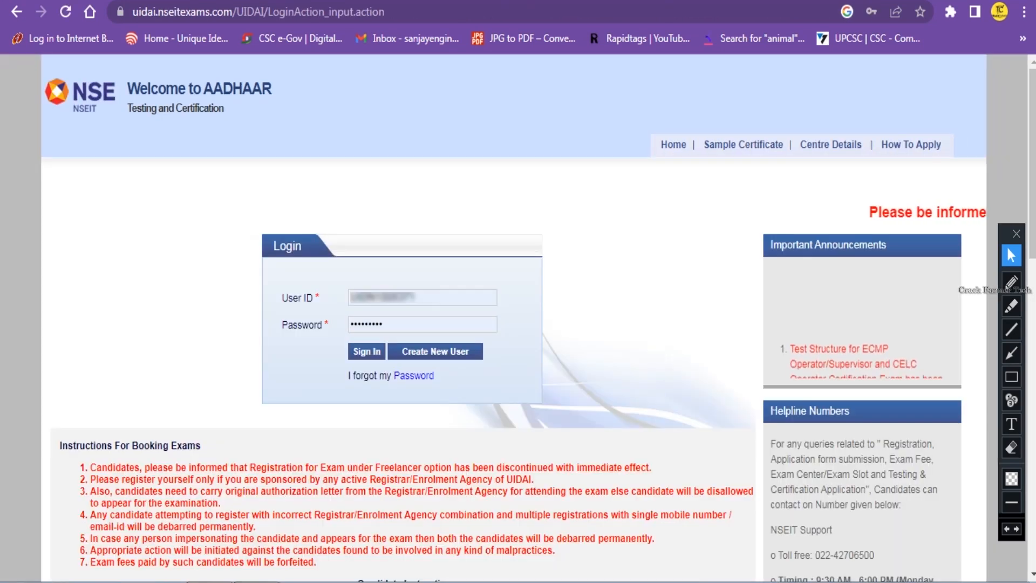
Highlight the User ID label and point arrows at the User ID, Password and new-user registration options.
triple_click(292, 298)
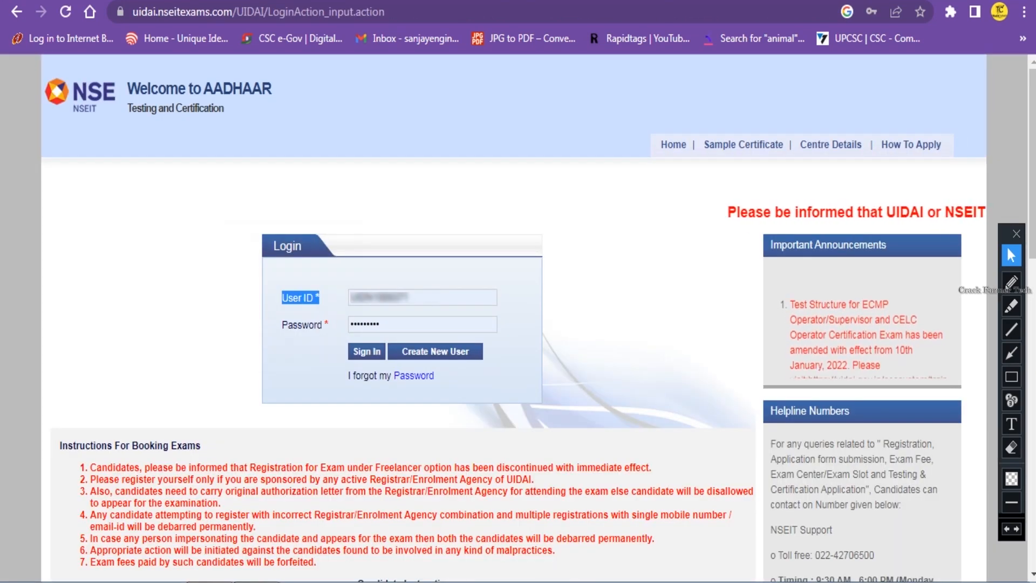
click(1012, 353)
drag(430, 295, 440, 281)
drag(422, 315, 434, 302)
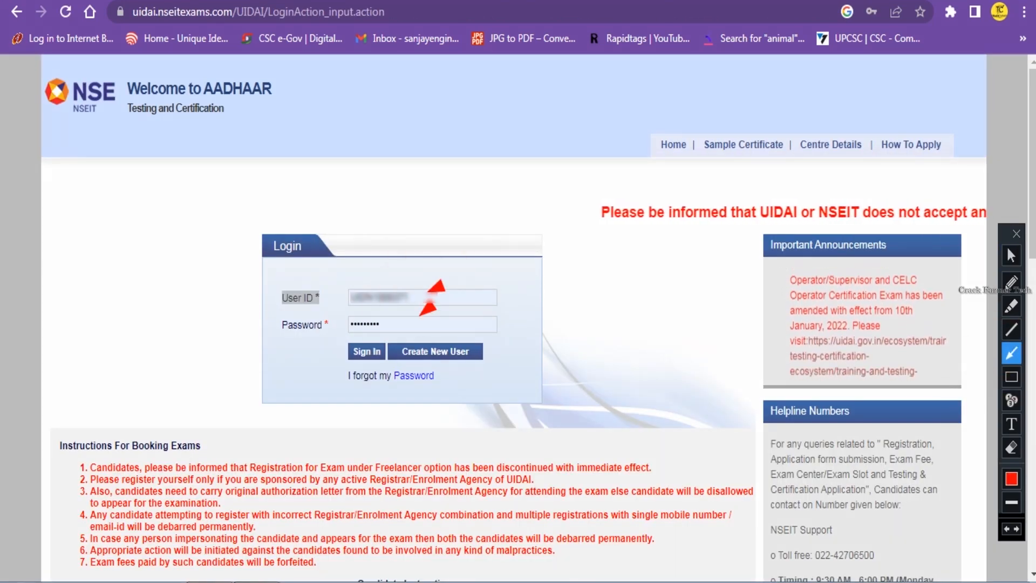
click(1012, 254)
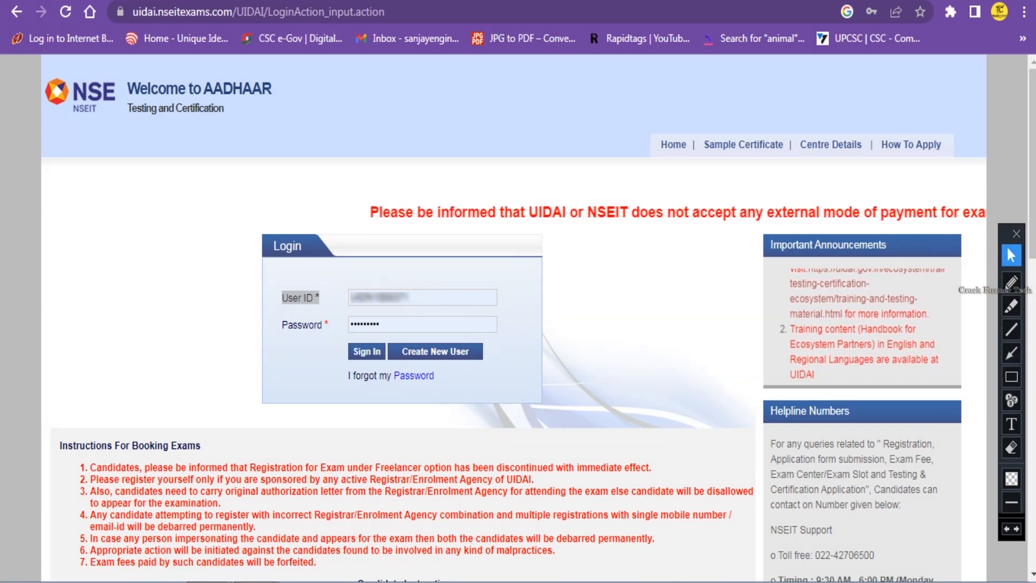
click(1011, 353)
drag(513, 336, 488, 346)
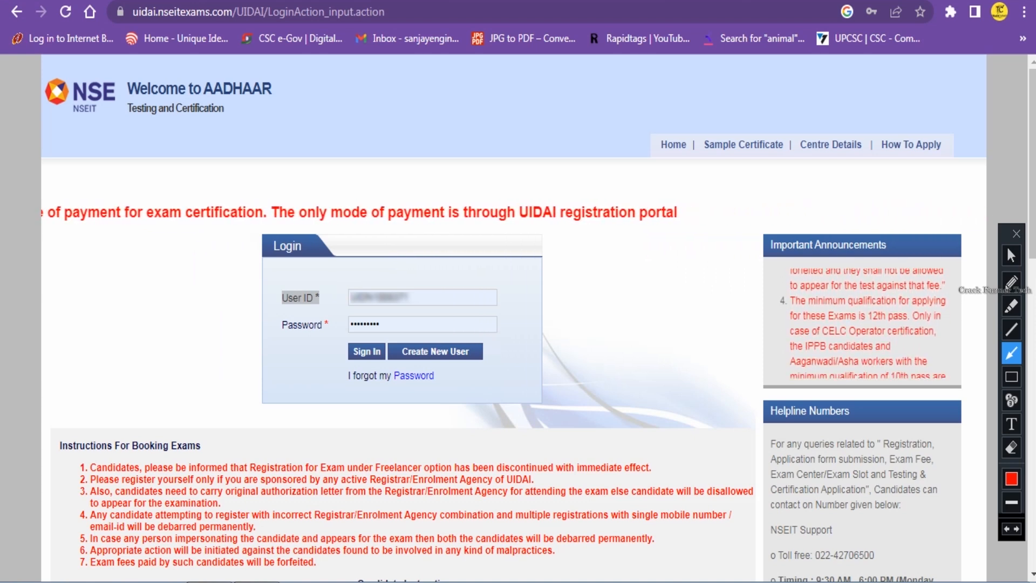
click(1011, 255)
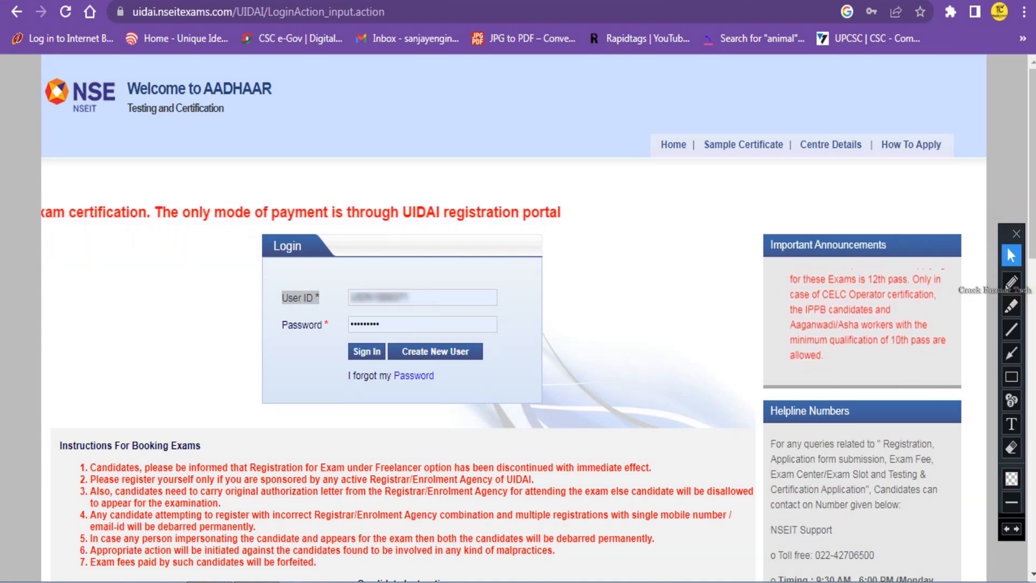
Sign in, end the already-active session via the 'here' link, and sign in again.
click(367, 351)
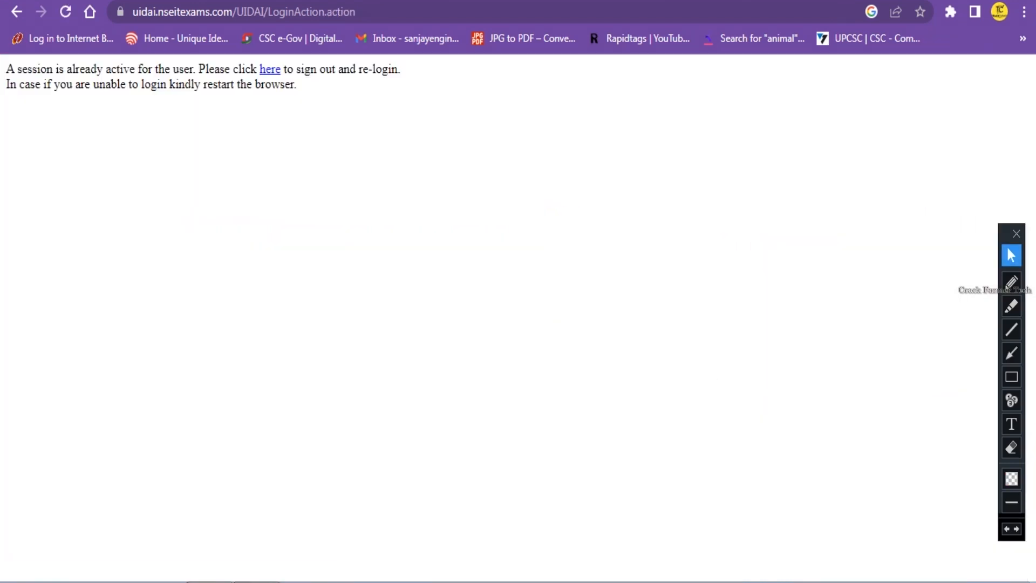
click(269, 69)
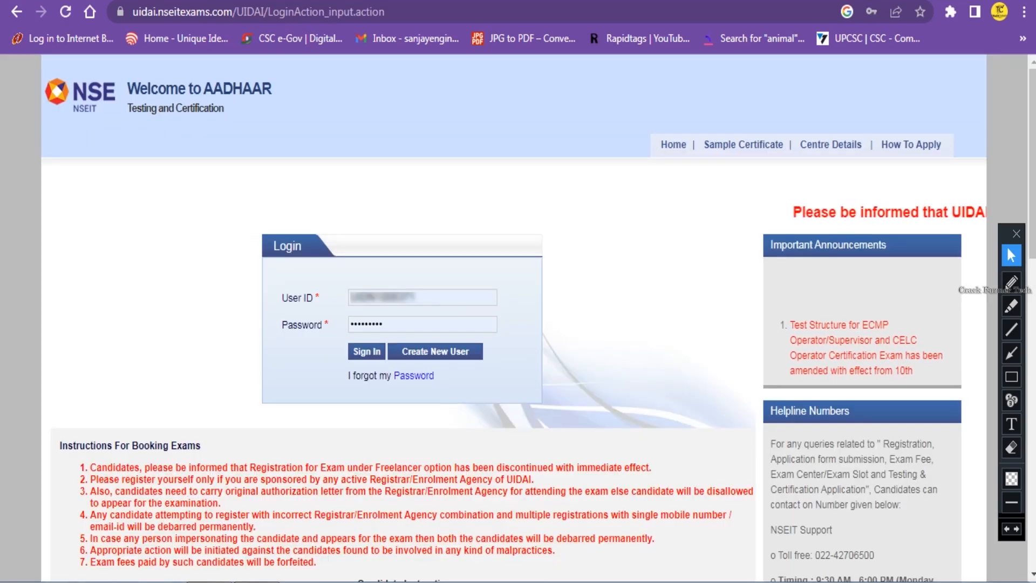
click(367, 351)
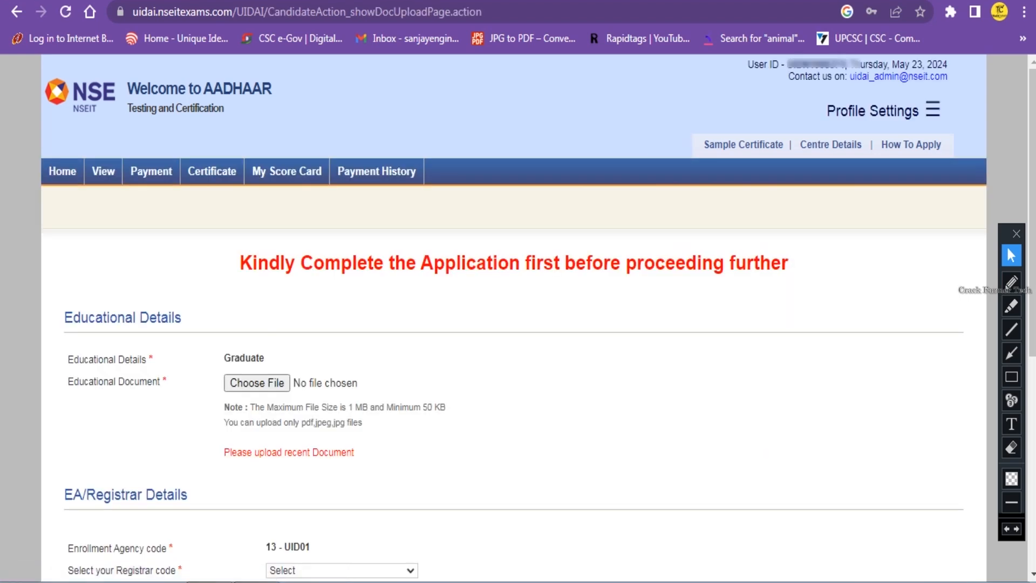
Highlight the complete-application warning, scroll down, and box in the LMS Details section.
drag(240, 262, 789, 262)
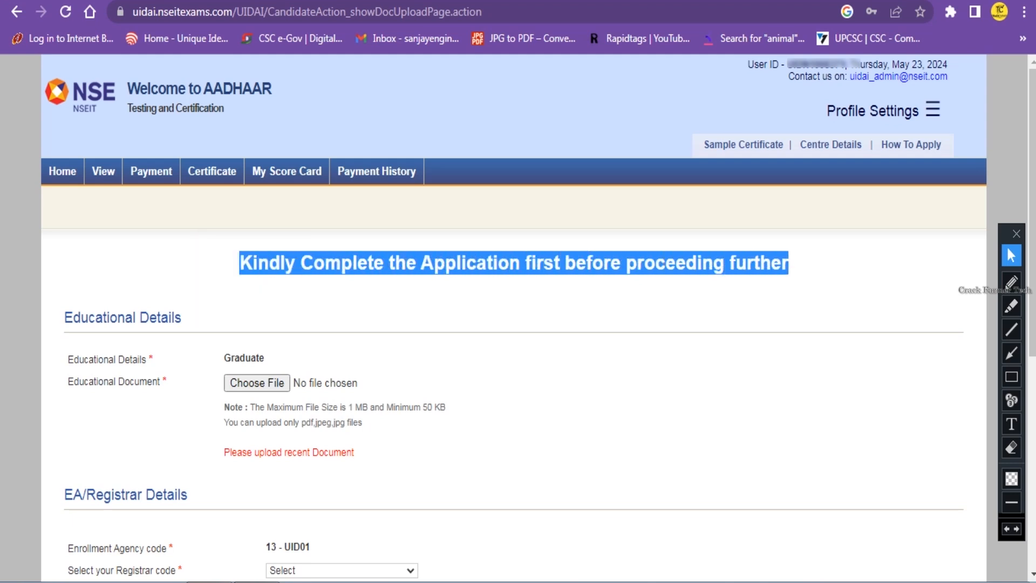
drag(1031, 216, 1031, 431)
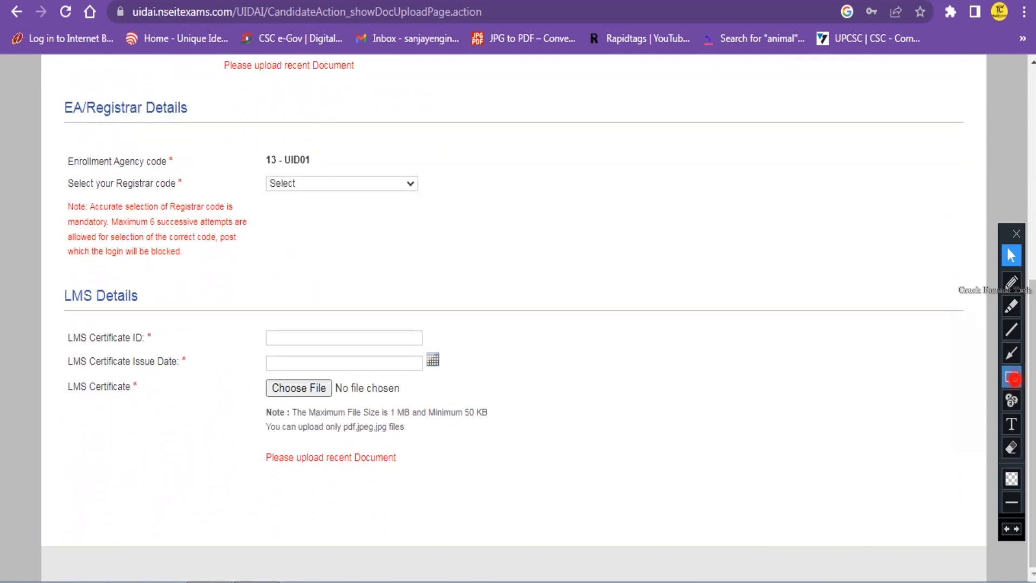
click(1012, 378)
mouse_move(52, 278)
mouse_down()
mouse_move(81, 323)
mouse_move(510, 491)
mouse_up()
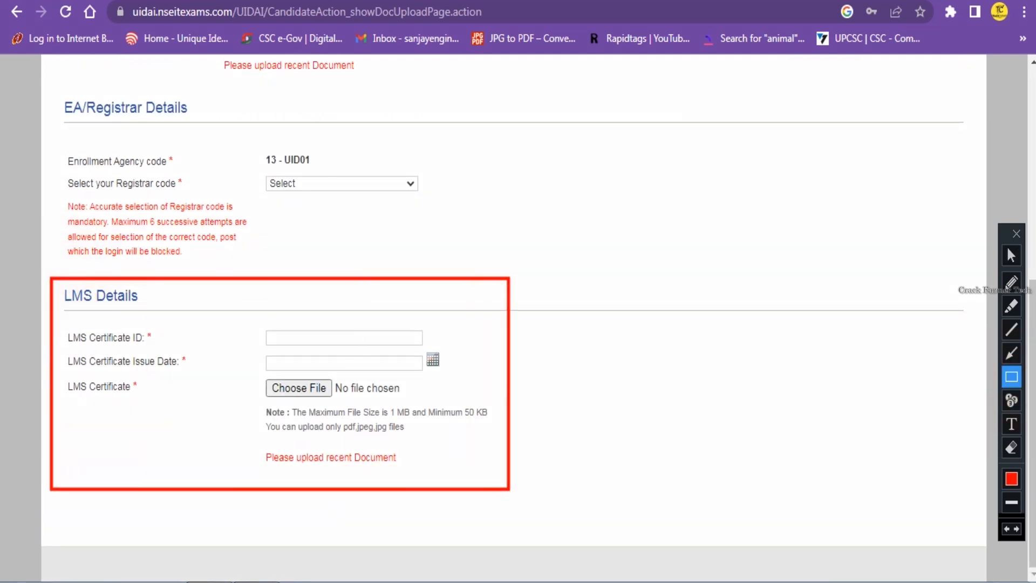
Point arrows at the LMS Certificate ID, Certificate Issue Date and Certificate upload fields.
click(1011, 354)
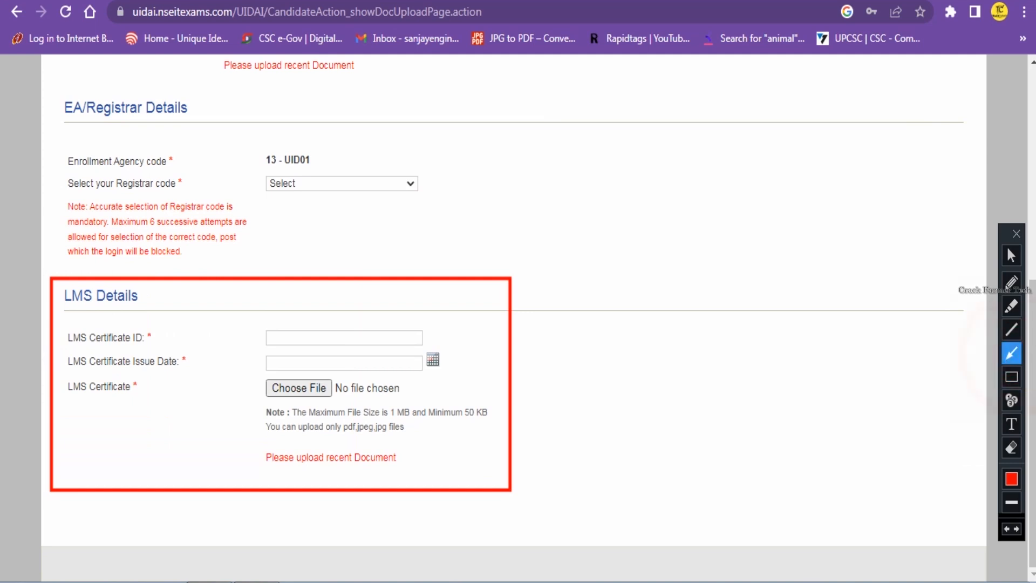
drag(515, 285, 552, 261)
drag(165, 288, 149, 302)
key(ctrl+z)
drag(224, 317, 249, 333)
drag(232, 355, 252, 366)
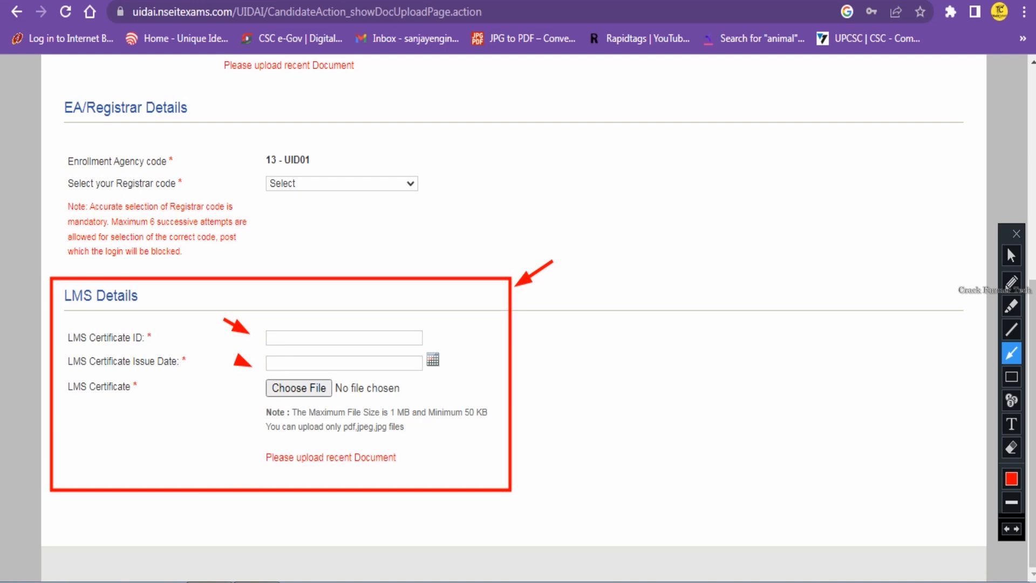
drag(218, 381, 250, 393)
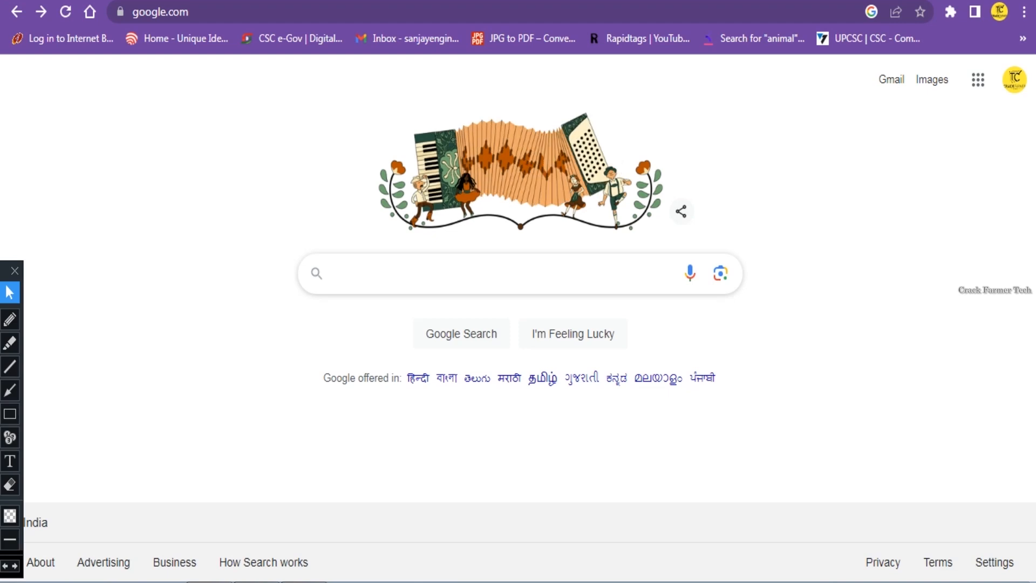
Search 'e learning uidai', mark the query and official website result with arrows, then open it.
click(348, 272)
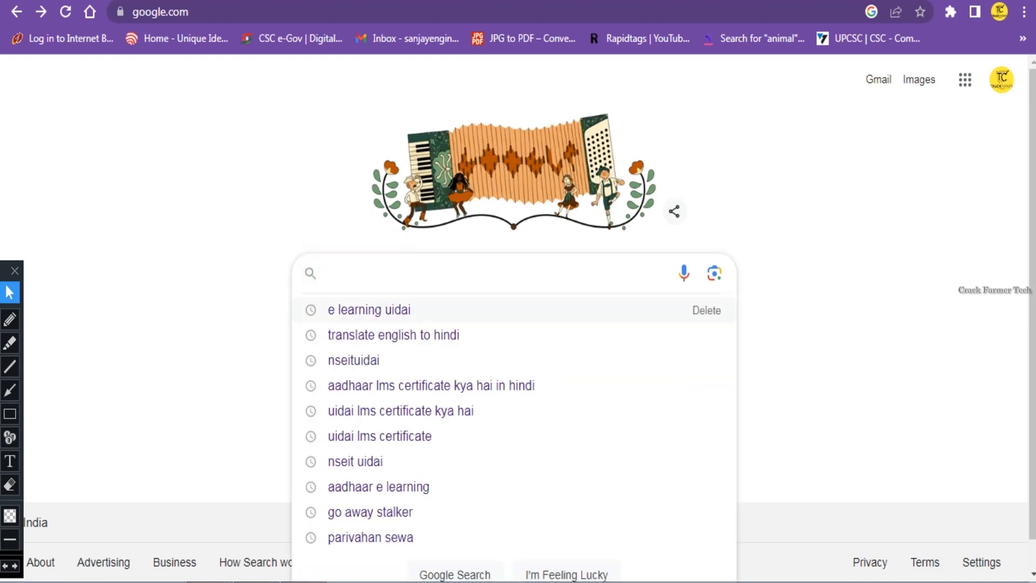
click(359, 309)
click(10, 390)
drag(115, 205, 135, 230)
drag(116, 70, 133, 86)
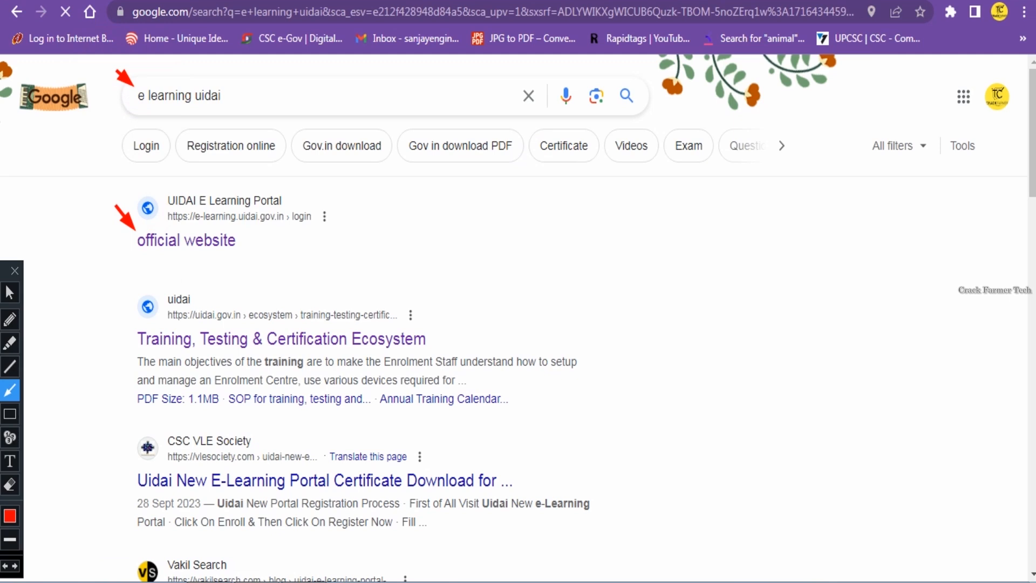
click(10, 292)
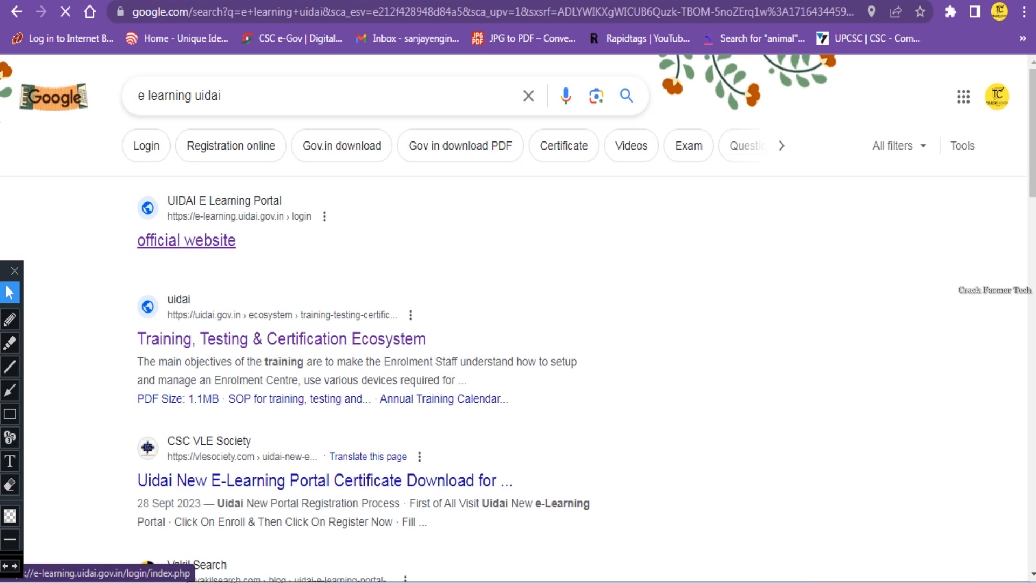
click(187, 240)
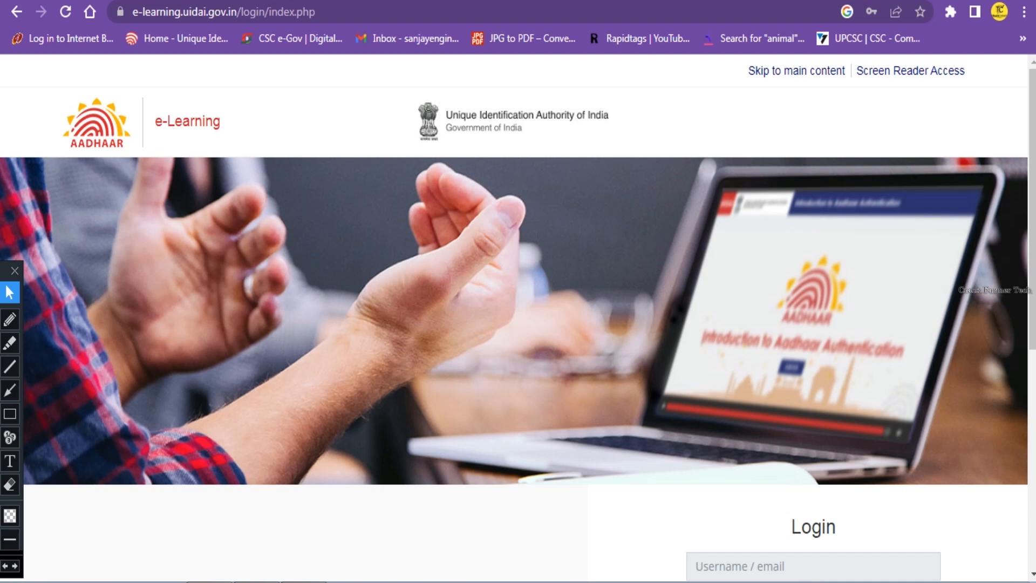
Scroll down to the Login form, outline it with a rectangle, then undo the rectangle.
scroll(518, 291, down, 6)
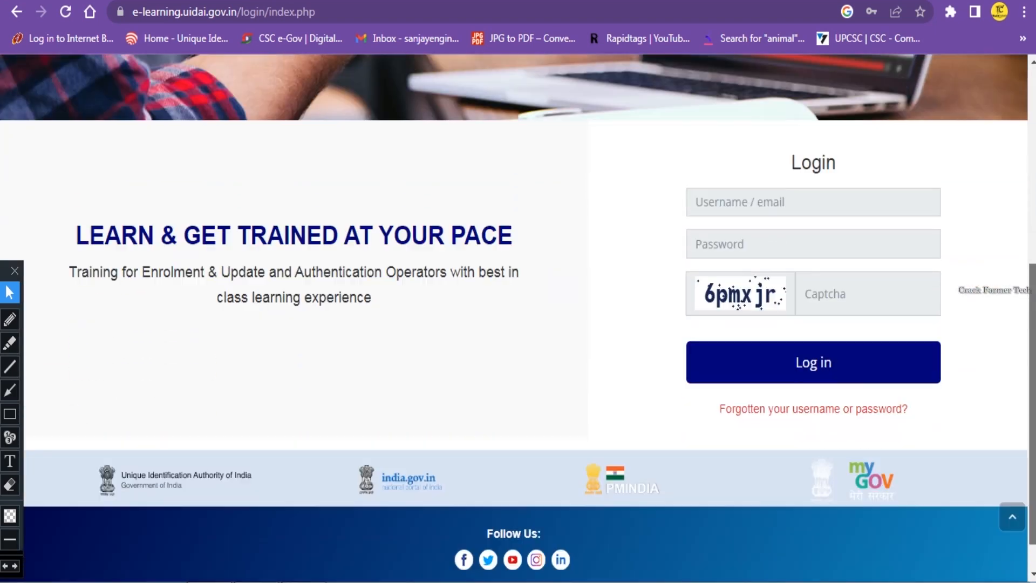
scroll(518, 291, down, 1)
click(10, 414)
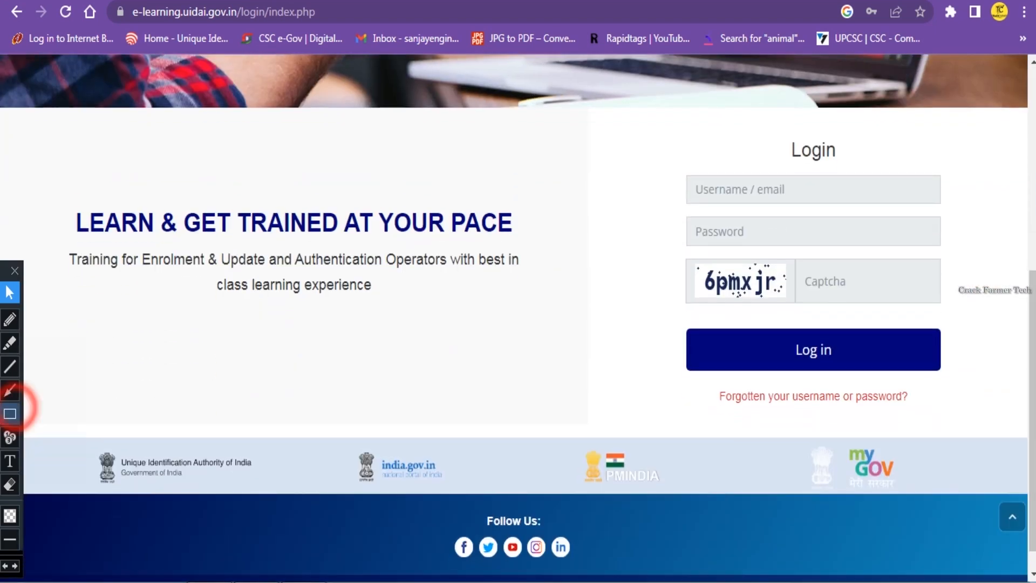
mouse_move(670, 122)
mouse_down()
mouse_move(674, 291)
mouse_move(939, 419)
mouse_move(961, 413)
mouse_up()
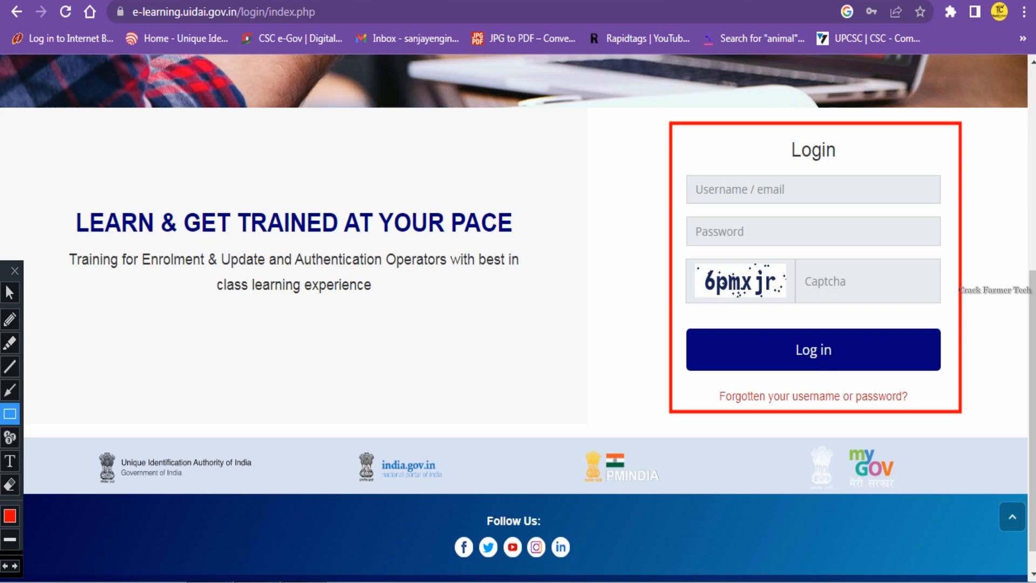
key(ctrl+z)
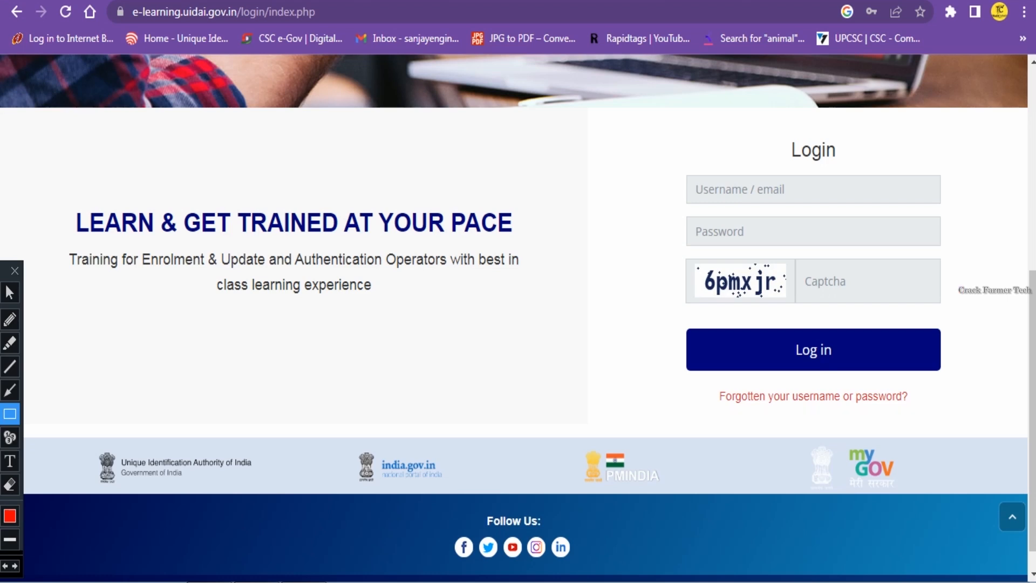
Fill in the username, password and captcha in the Login form and log in.
click(10, 292)
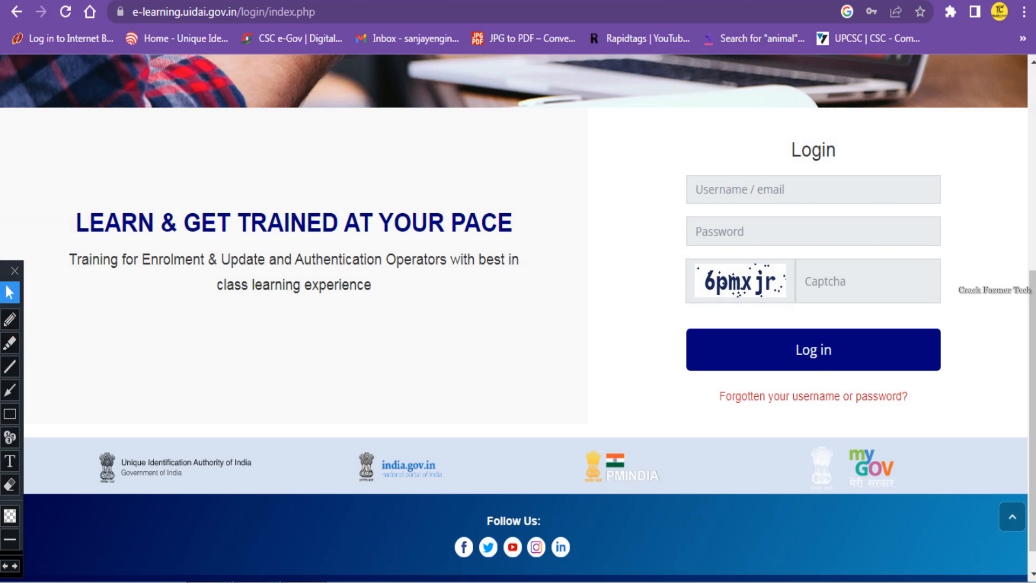
click(716, 192)
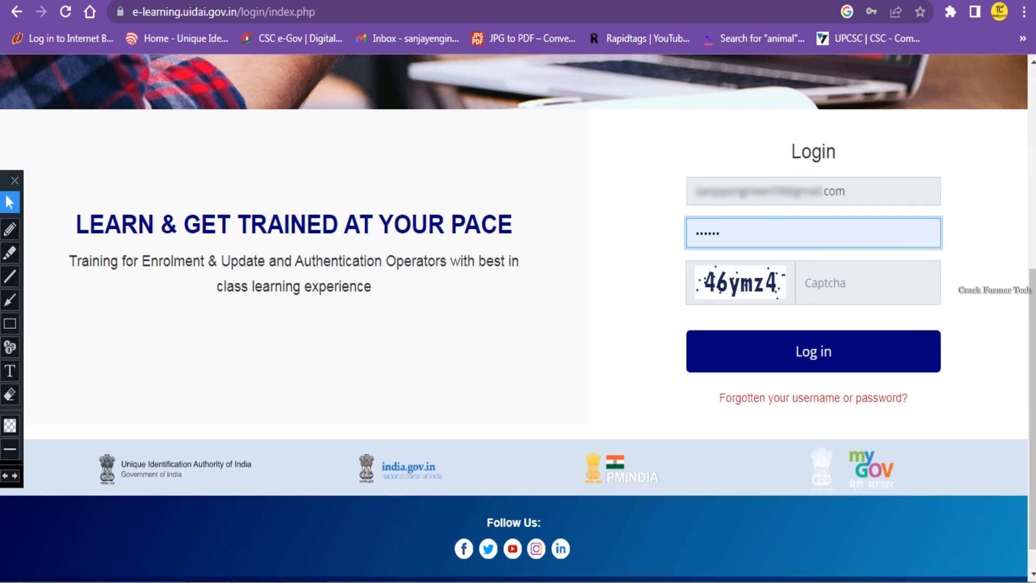
click(844, 282)
text(46)
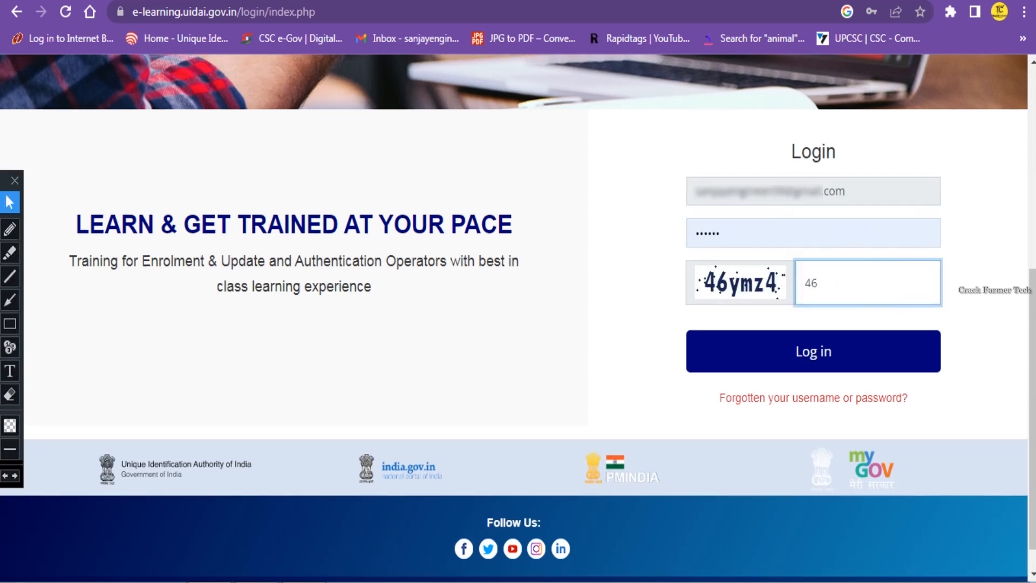
text(ymz4)
click(820, 352)
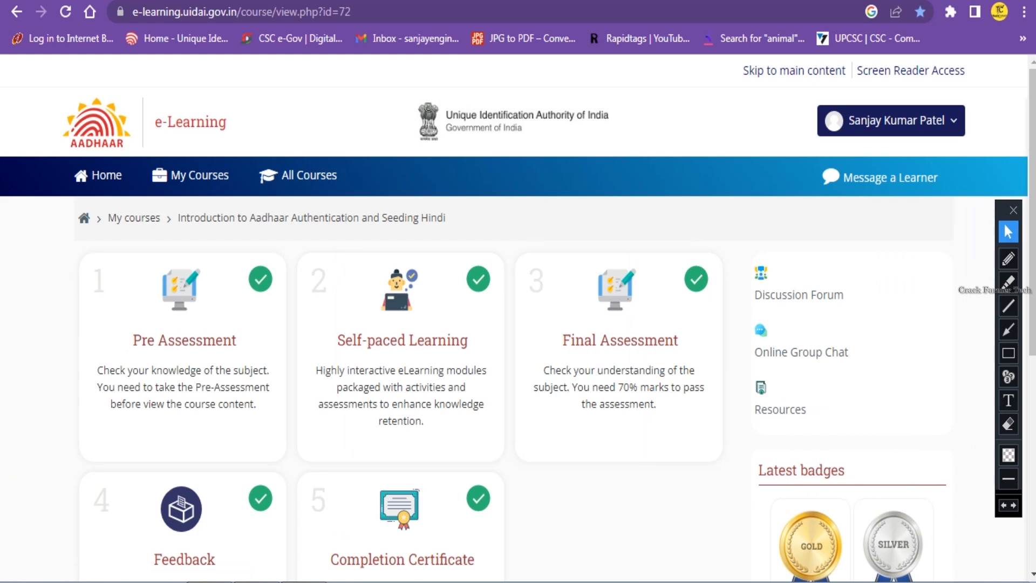
Draw a red arrow toward All Courses on the completed Hindi course page, then open All Courses.
scroll(517, 321, down, 7)
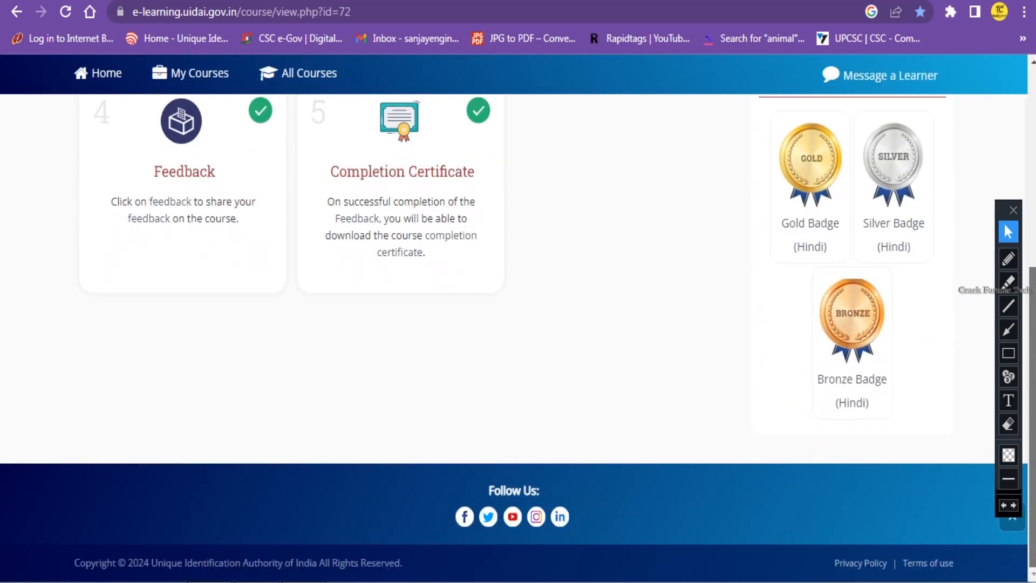
scroll(518, 321, up, 6)
click(1008, 329)
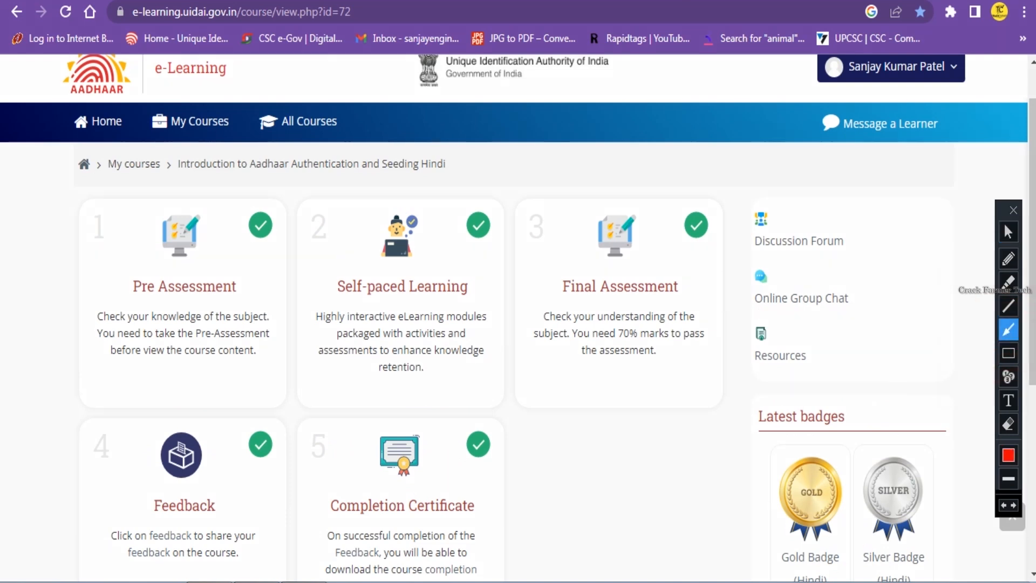
drag(322, 82, 321, 100)
click(1009, 232)
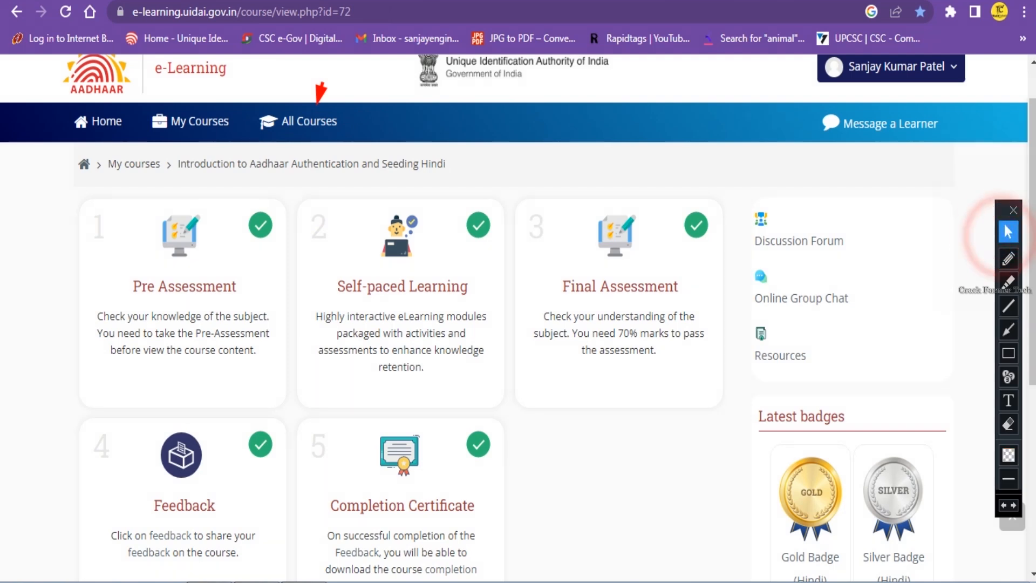
click(309, 121)
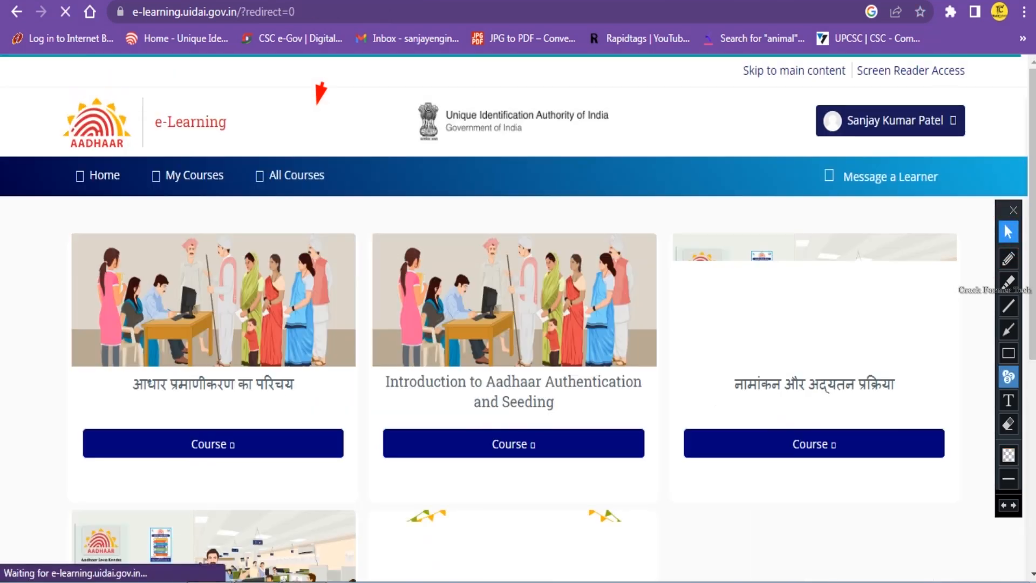
Scroll the All Courses catalogue, mark several course titles with red arrows, then undo them.
click(1008, 329)
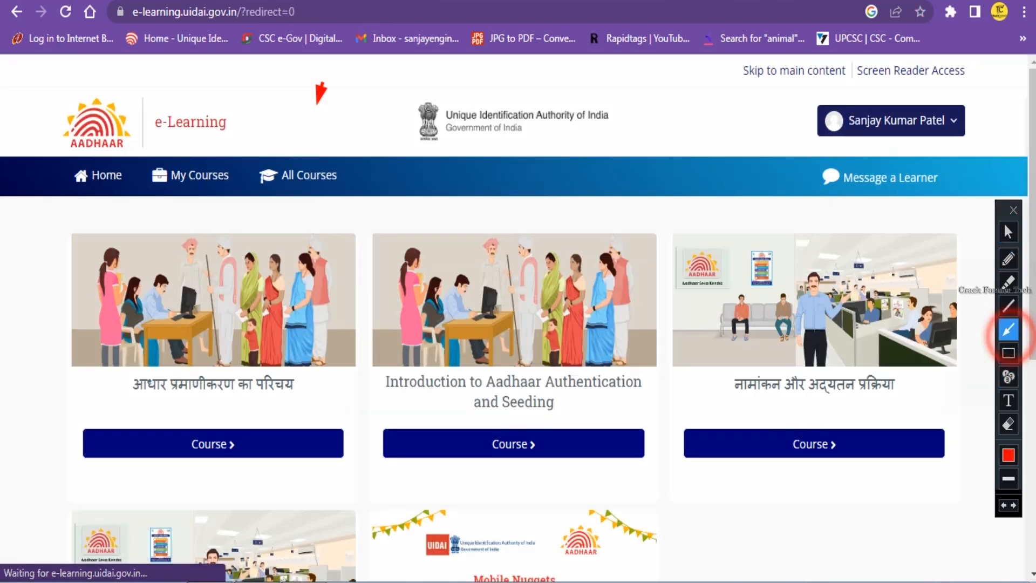
click(1008, 232)
scroll(518, 324, down, 2)
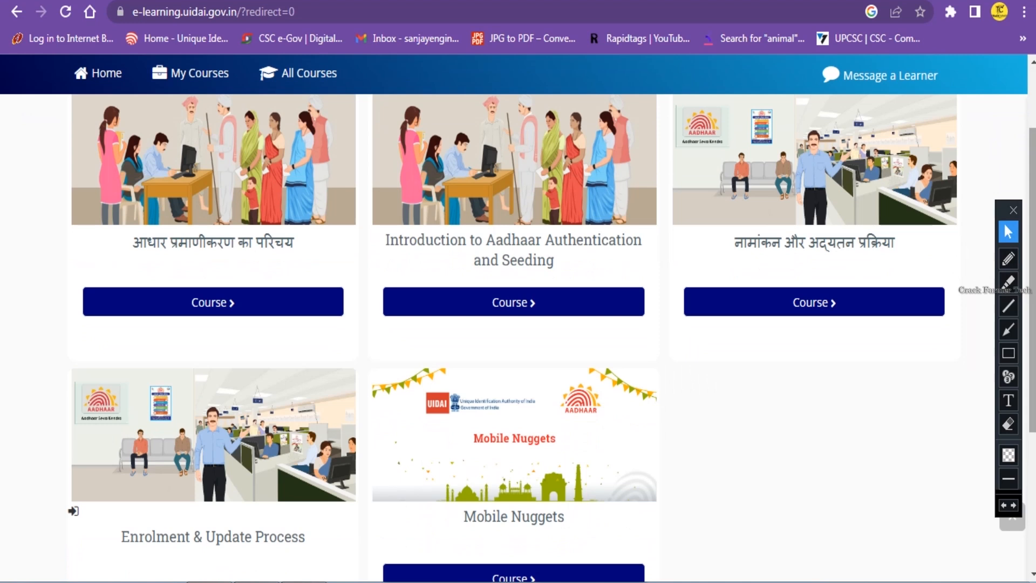
click(1008, 329)
click(84, 249)
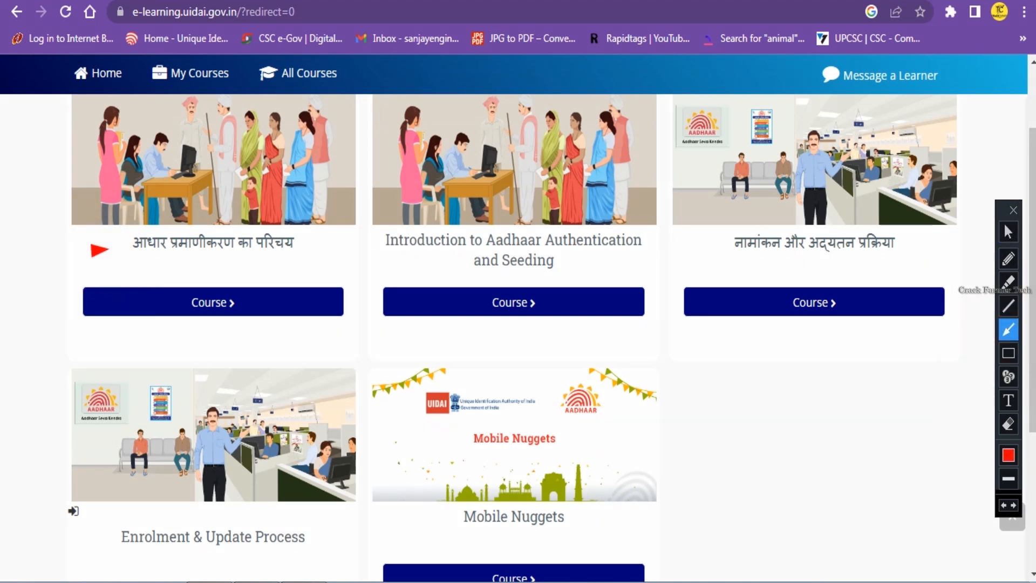
click(362, 262)
drag(381, 262, 386, 262)
click(700, 257)
click(33, 558)
drag(679, 480, 640, 501)
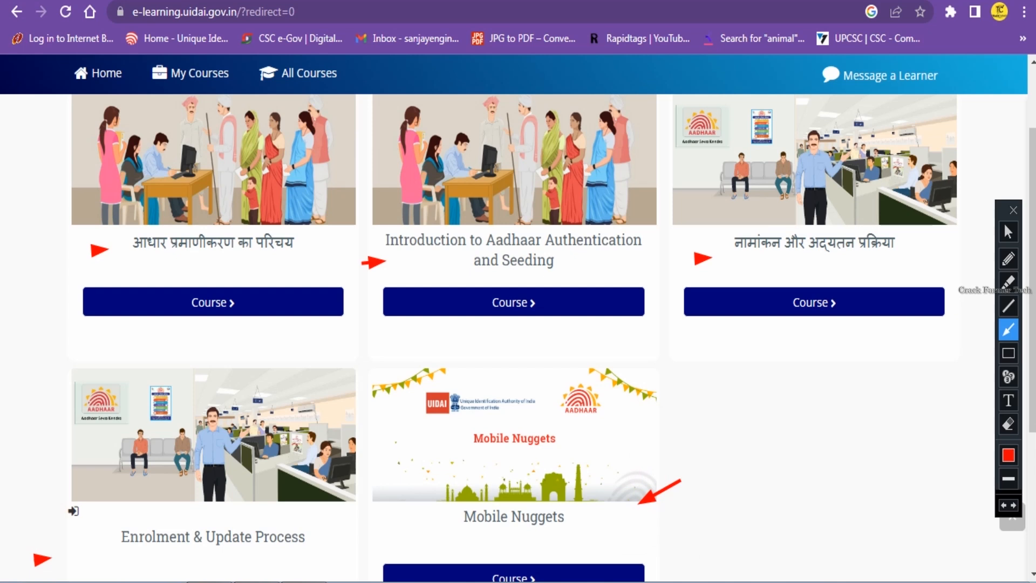
key(ctrl+z)
key(ctrl+z)
key(ctrl+z)
key(ctrl+z)
key(ctrl+z)
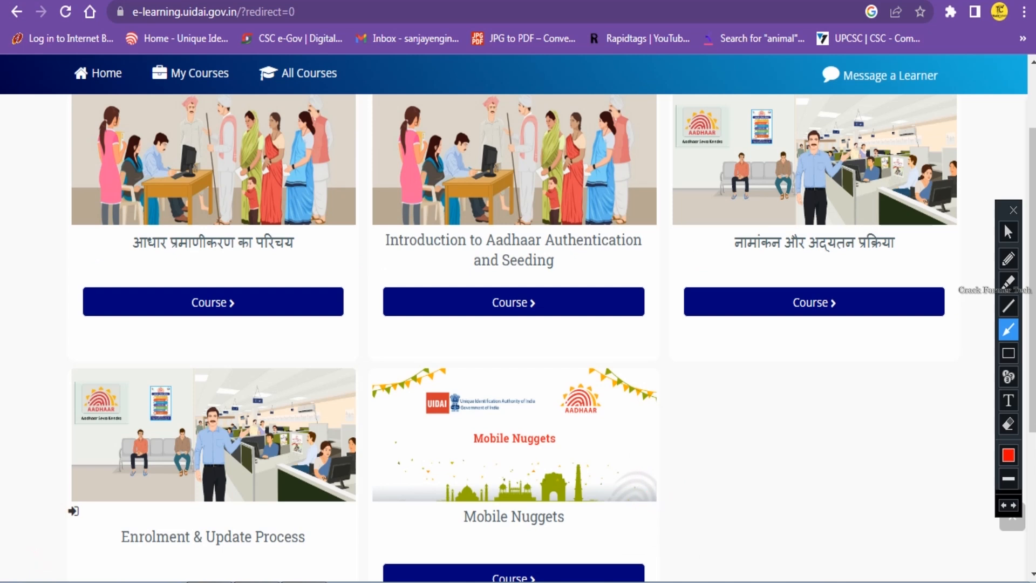
Point arrows at the third course's picture and title and the first title, then open the third course.
drag(992, 168, 963, 201)
drag(669, 238, 688, 243)
drag(39, 238, 63, 240)
click(1008, 232)
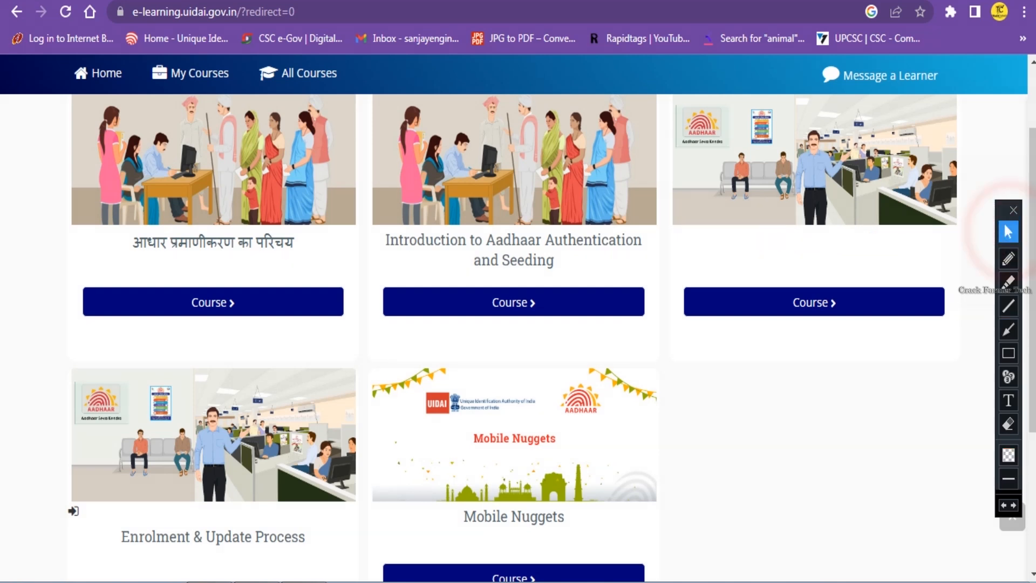
click(814, 302)
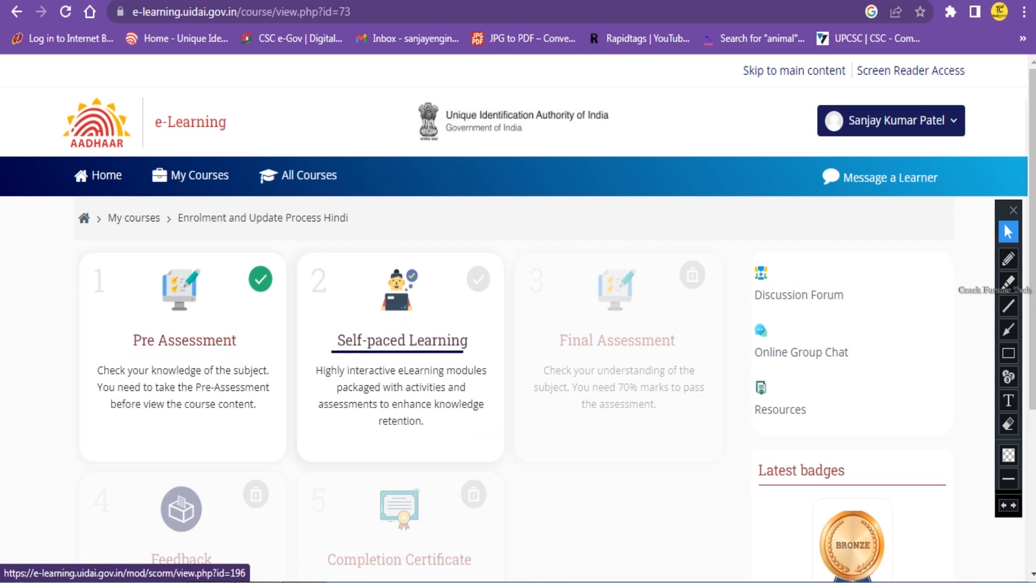
Point arrows at Pre Assessment, Self-paced Learning, Final Assessment, Feedback and Completion Certificate, then undo them.
scroll(617, 345, down, 2)
click(1008, 329)
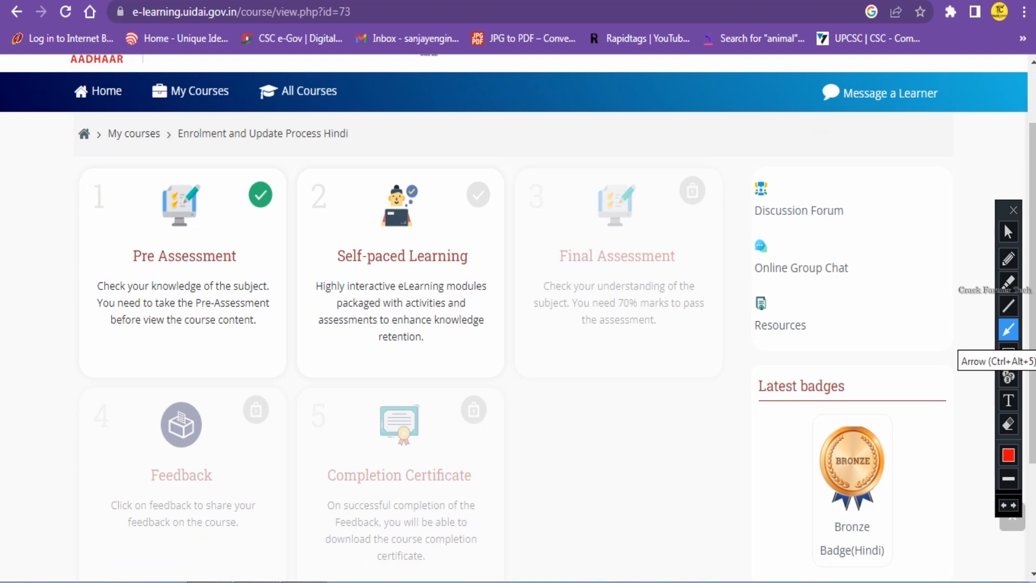
drag(83, 220, 101, 237)
drag(318, 198, 340, 223)
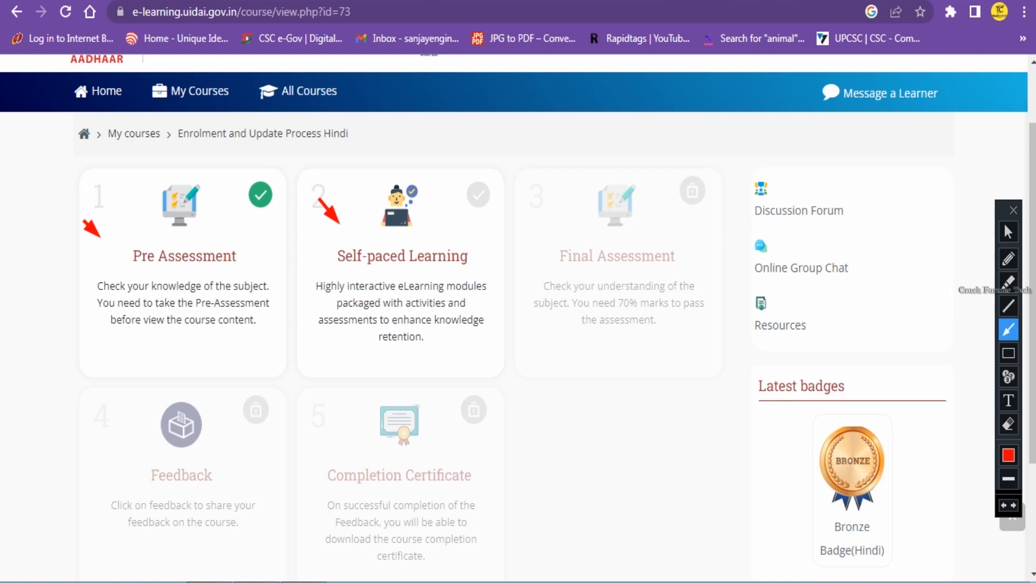
drag(526, 195, 552, 212)
drag(81, 424, 114, 440)
drag(317, 418, 332, 433)
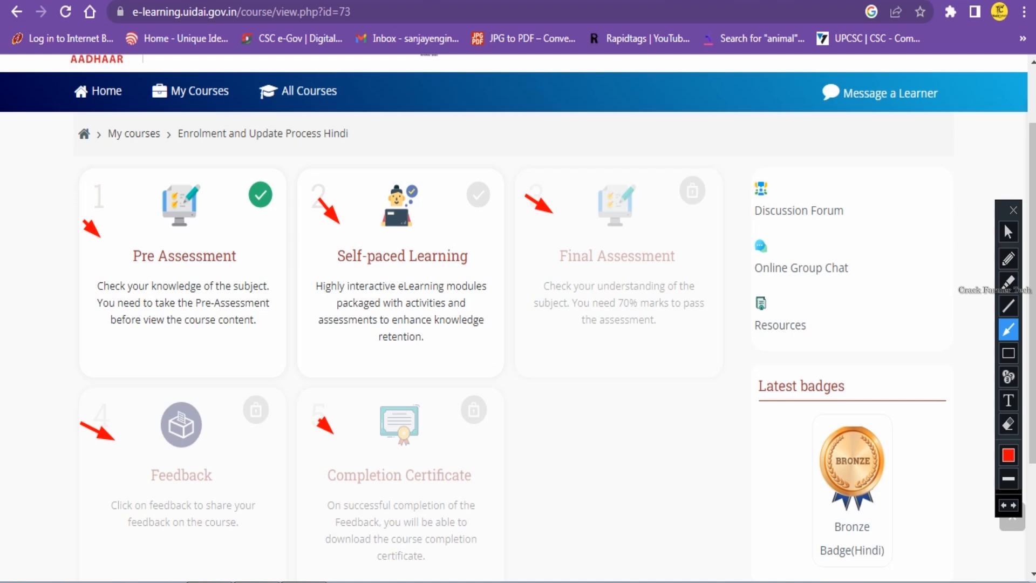
key(ctrl+z)
key(ctrl+z)
key(ctrl+z)
key(ctrl+z)
key(ctrl+z)
click(1008, 231)
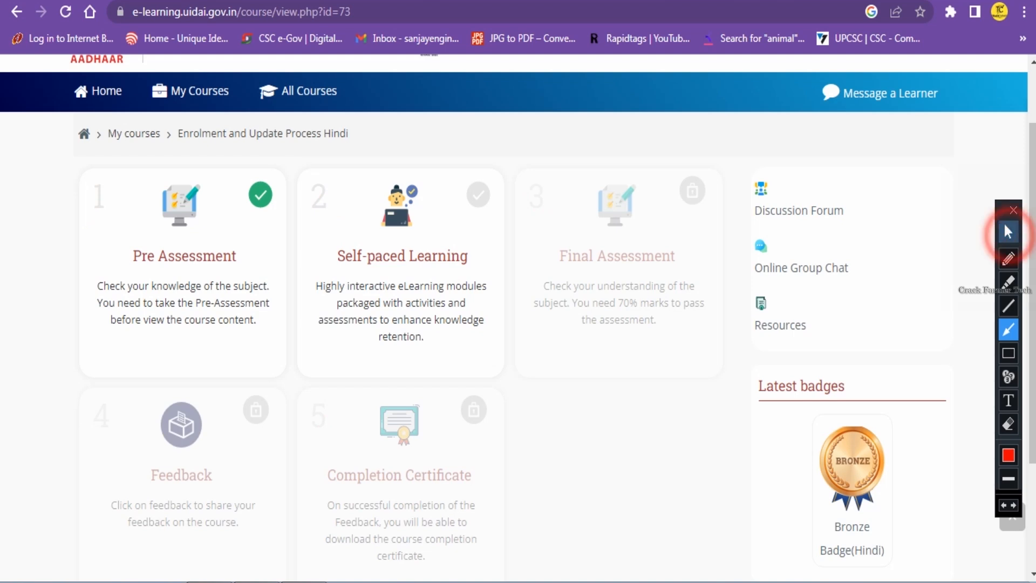
Go to My Courses, scroll to the आधार प्रमाणीकरण का परिचय card, and view that course.
click(99, 92)
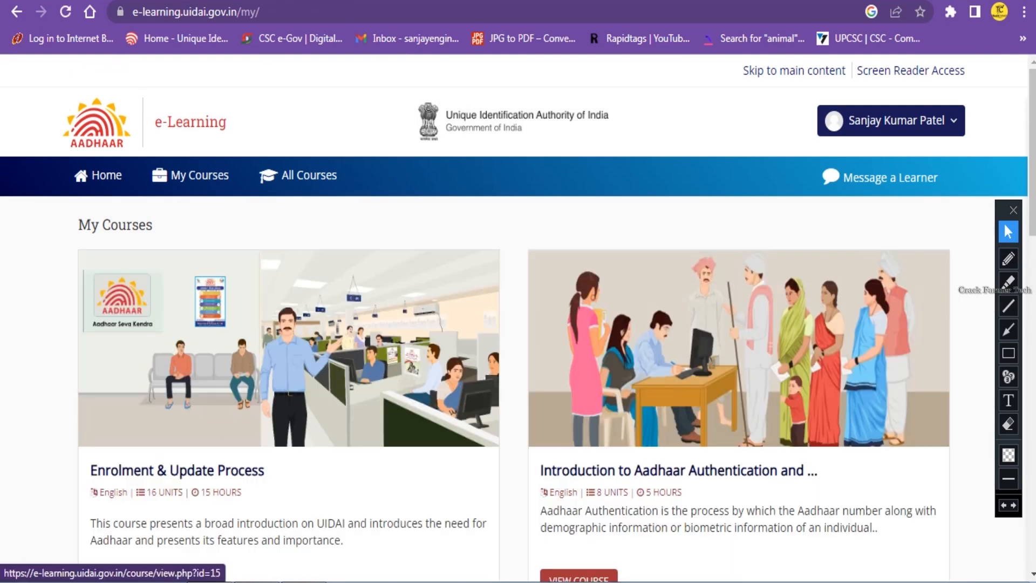
scroll(289, 351, down, 5)
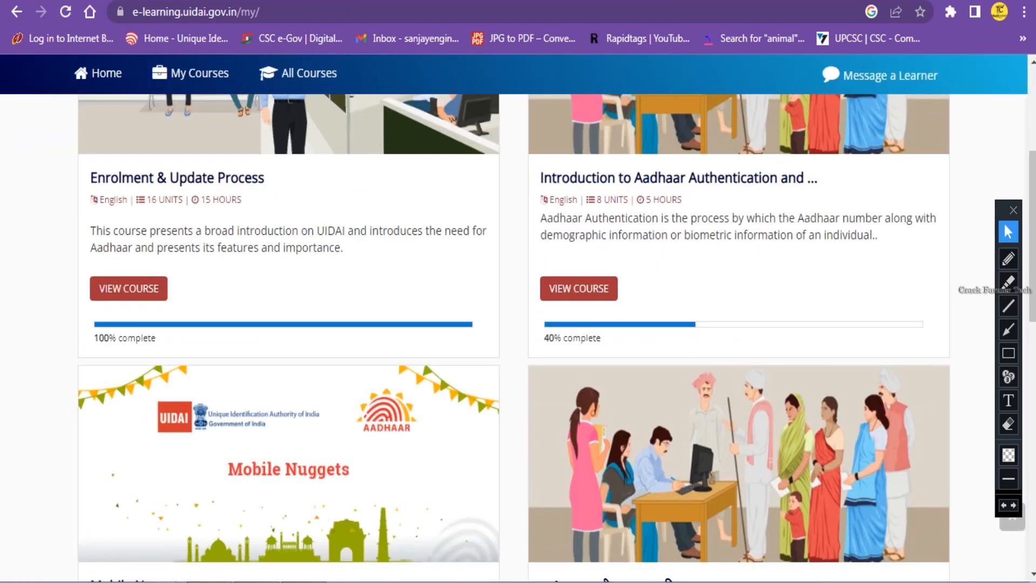
scroll(518, 334, down, 5)
scroll(531, 334, down, 5)
scroll(530, 334, up, 5)
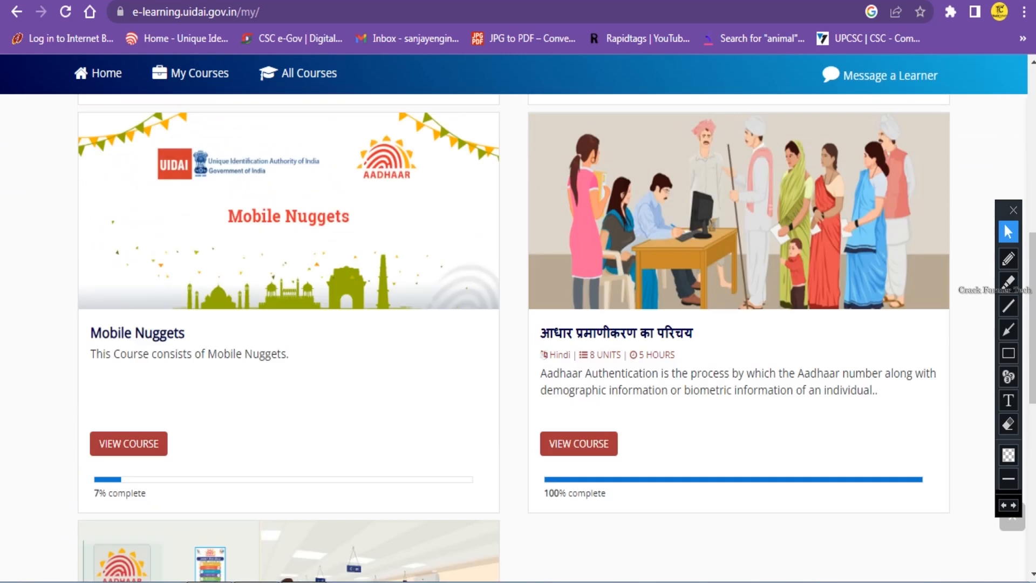
drag(530, 334, 692, 333)
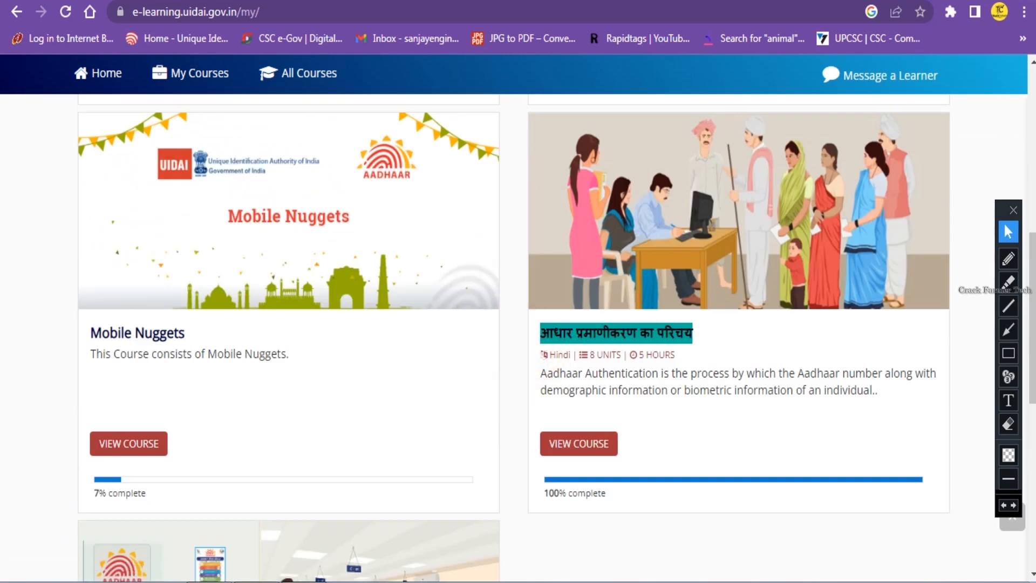
click(579, 444)
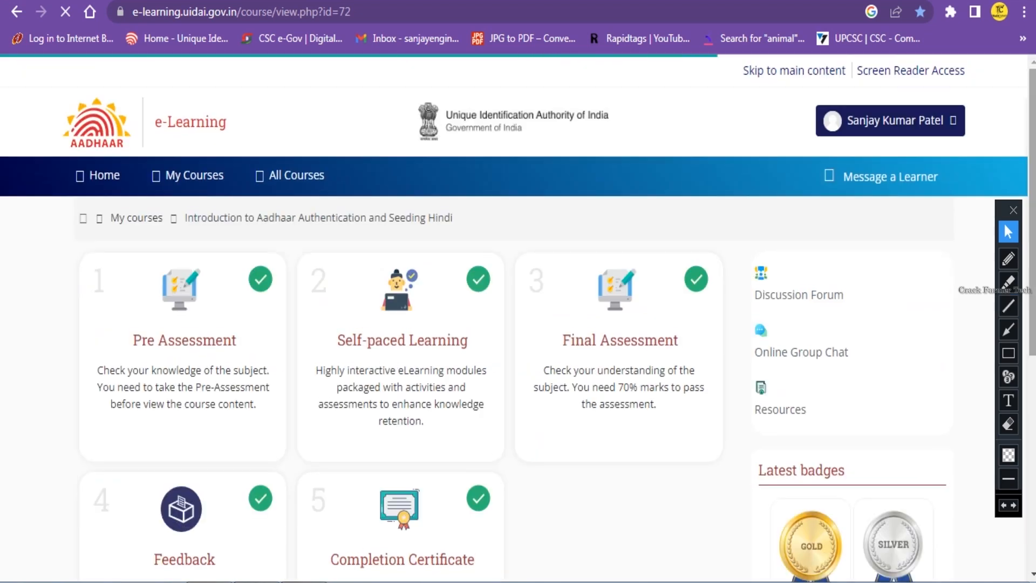
click(1008, 329)
drag(81, 294, 109, 312)
drag(320, 261, 338, 277)
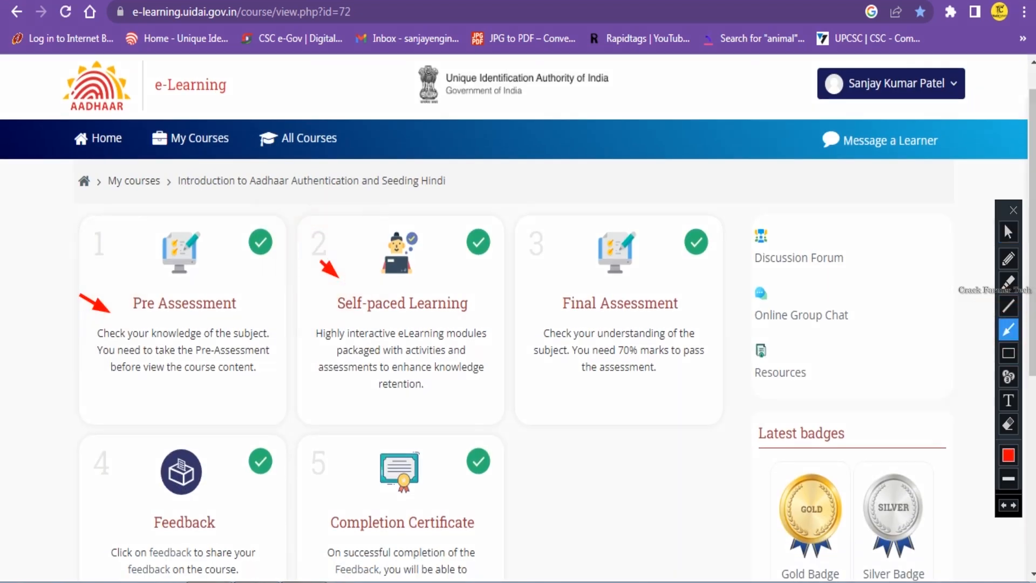
drag(532, 246, 549, 259)
drag(87, 438, 104, 449)
drag(341, 444, 331, 430)
key(ctrl+z)
key(ctrl+z)
key(ctrl+z)
key(ctrl+z)
key(ctrl+z)
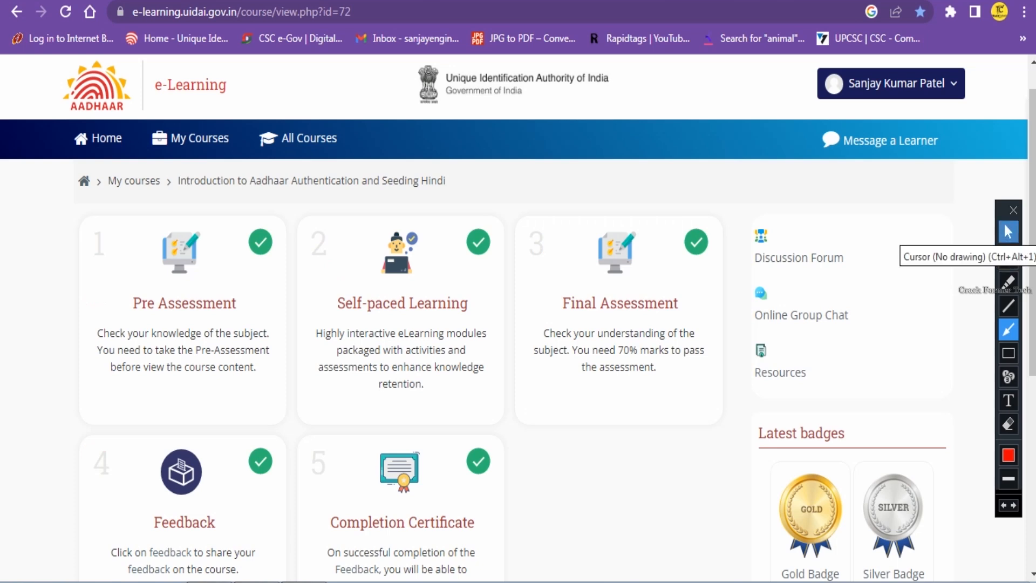
click(1009, 232)
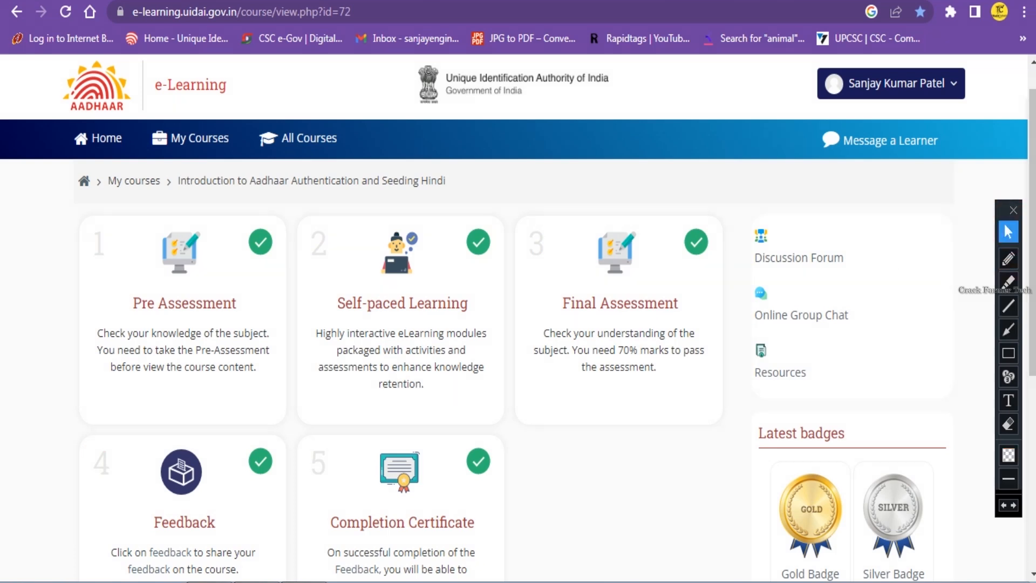
scroll(517, 318, down, 3)
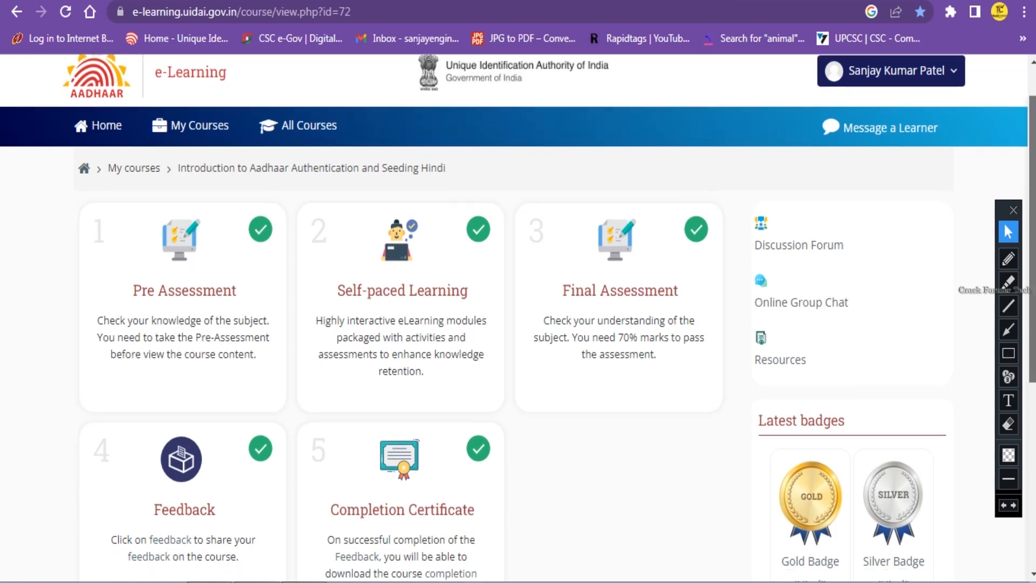
click(1009, 354)
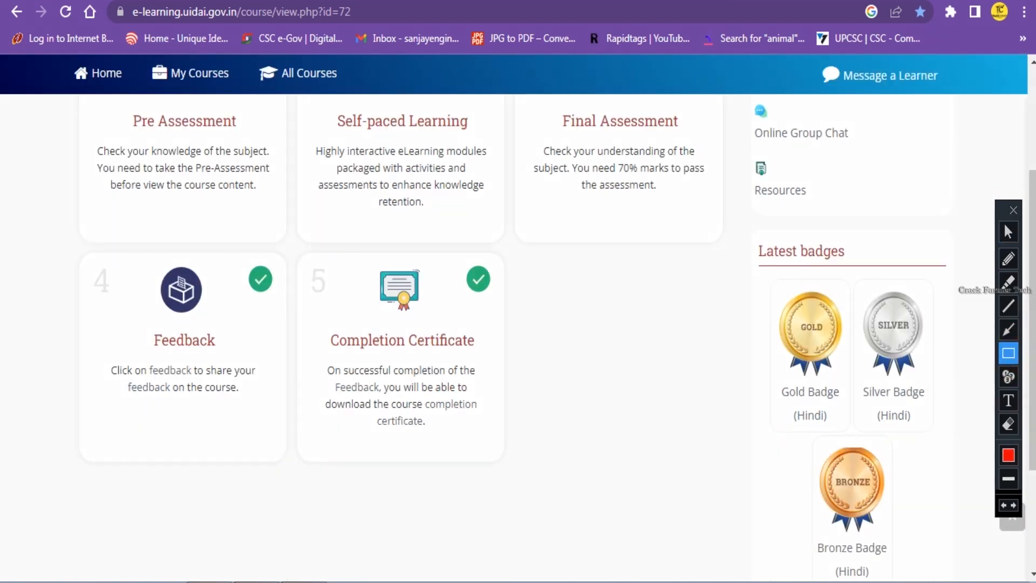
mouse_move(298, 236)
mouse_down()
mouse_move(499, 455)
mouse_move(530, 459)
mouse_up()
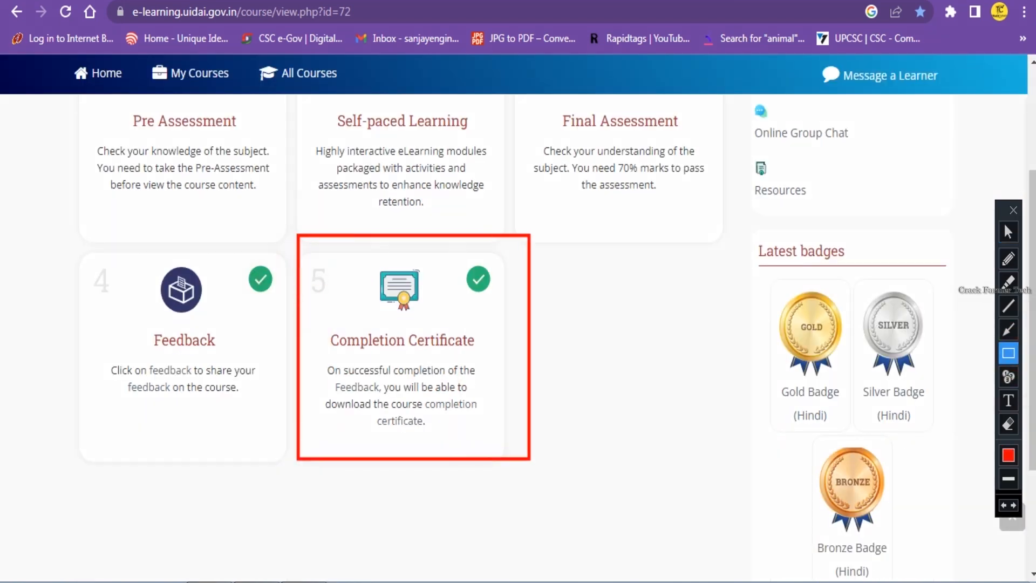
click(1008, 329)
drag(553, 272, 536, 295)
key(ctrl+z)
key(ctrl+z)
click(1008, 232)
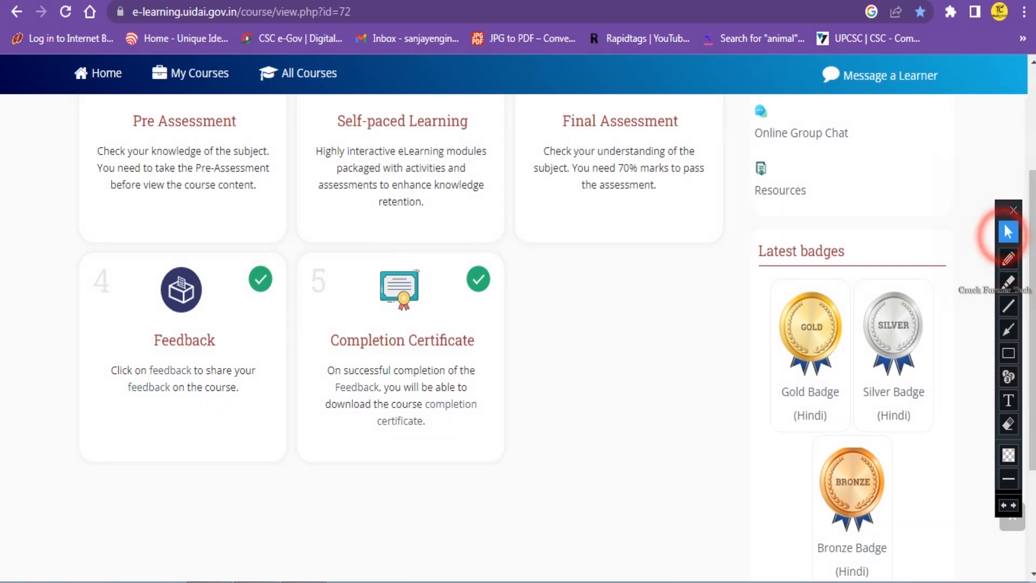